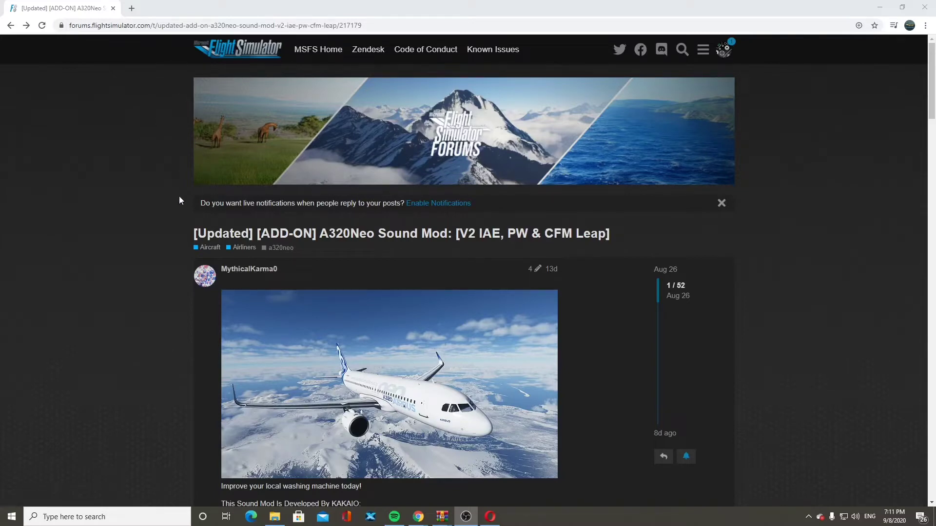
Step: Read through the forum post on the A320Neo Sound Mod, including its version notes and download links
scroll(183, 198, "down", 7)
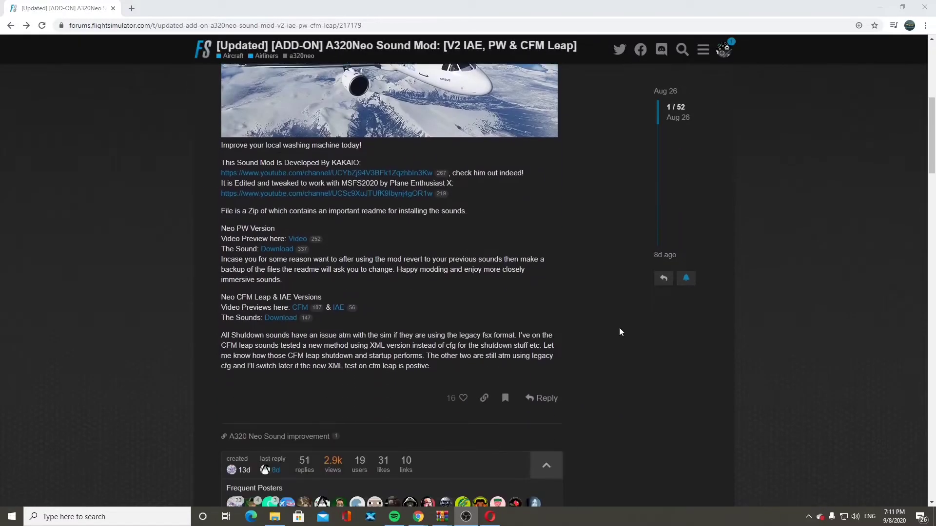
scroll(625, 393, "down", 4)
scroll(624, 392, "up", 5)
scroll(625, 393, "down", 4)
scroll(621, 394, "up", 10)
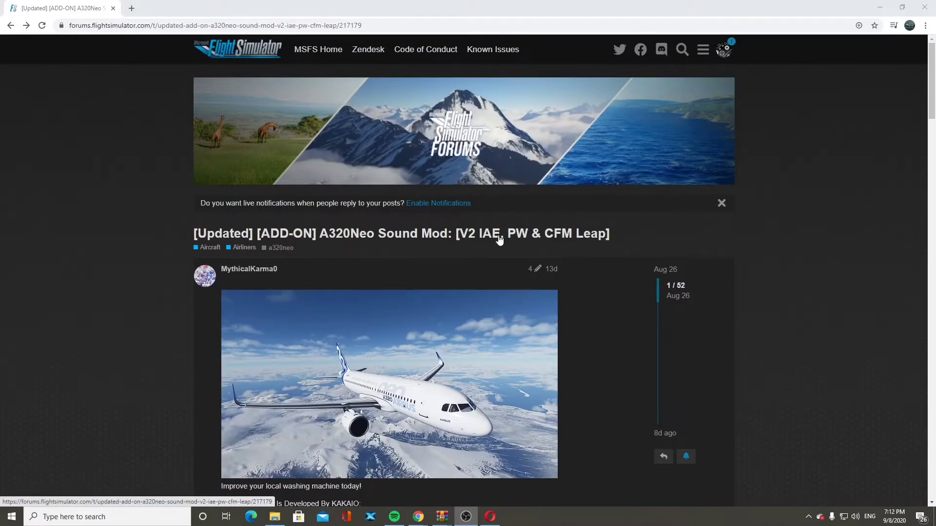
scroll(704, 257, "down", 3)
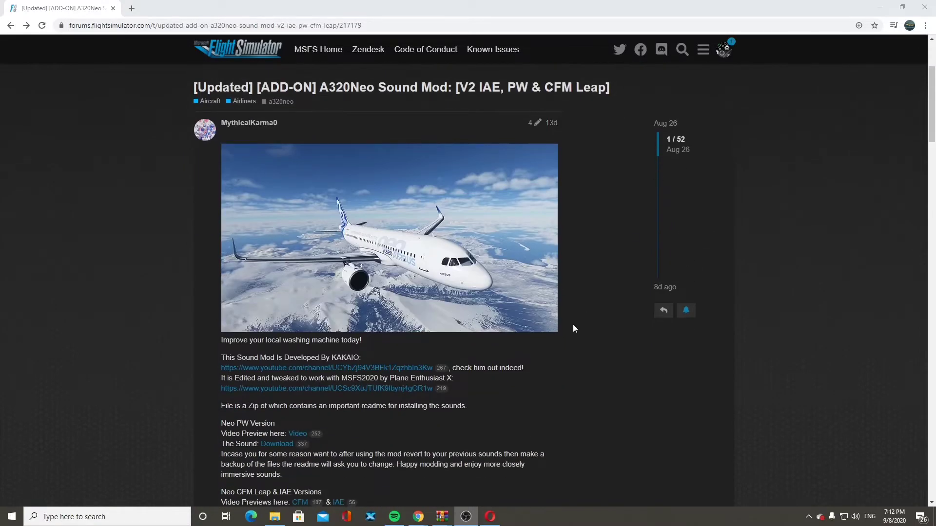
scroll(631, 259, "down", 3)
scroll(578, 296, "up", 3)
scroll(297, 424, "down", 1)
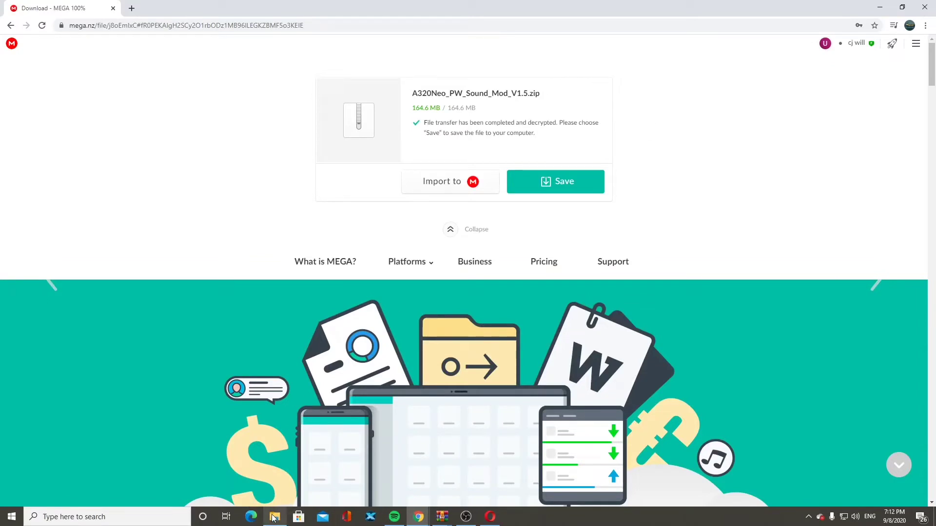
Step: Save A320Neo_PW_Sound_Mod_V1.5.zip from MEGA and extract the archive into its own folder in Downloads
mouse_move(274, 517)
left_click(537, 183)
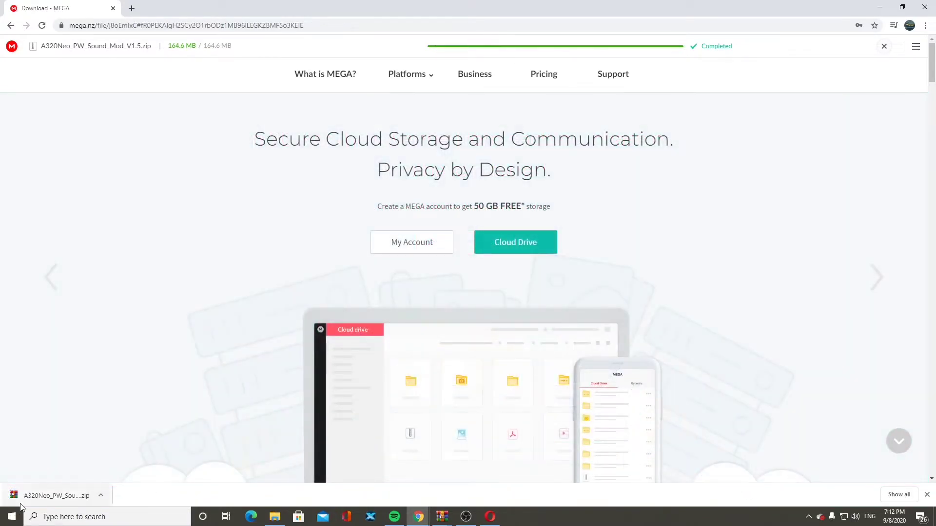
left_click(22, 499)
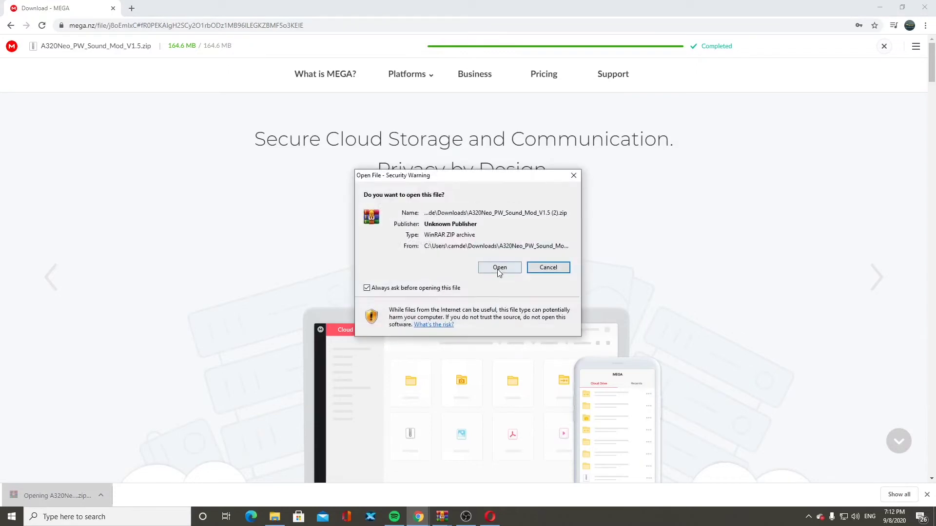
left_click(498, 267)
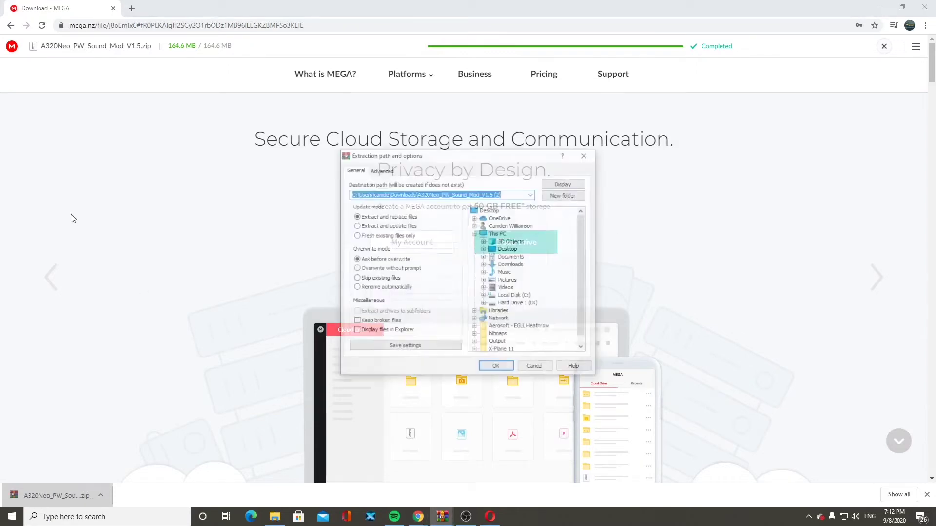
left_click(520, 269)
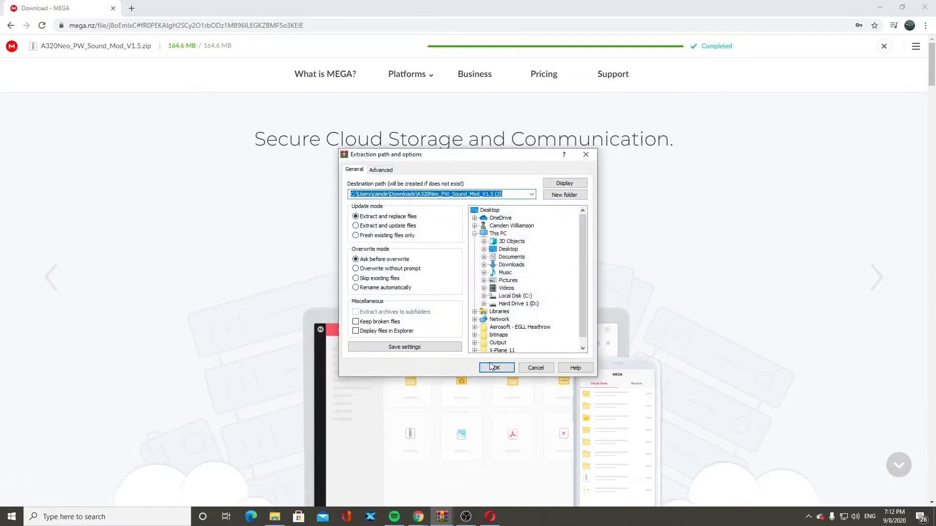
left_click(492, 369)
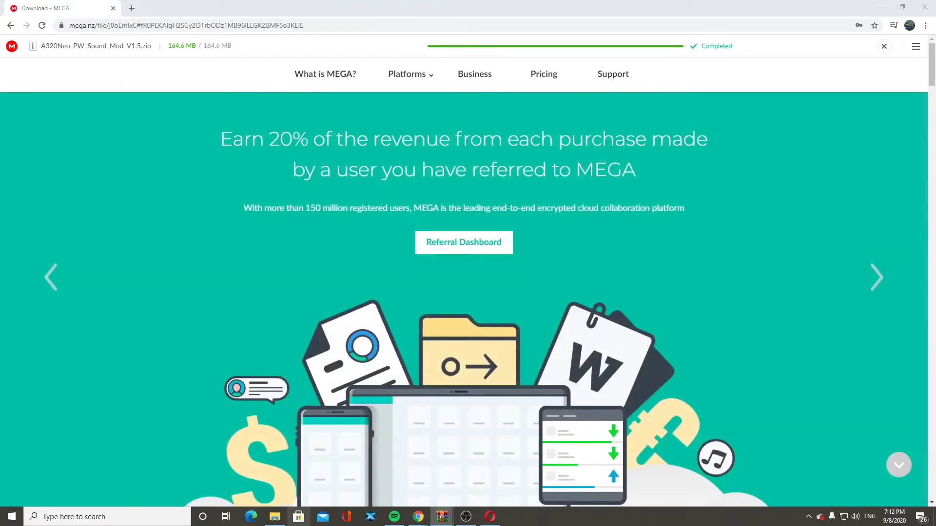
Step: Copy layout.json from the A320Neo_PW_Sound_Mod folder inside Downloads\A320Neo_PW_Sound_Mod_V1.5
left_click(274, 517)
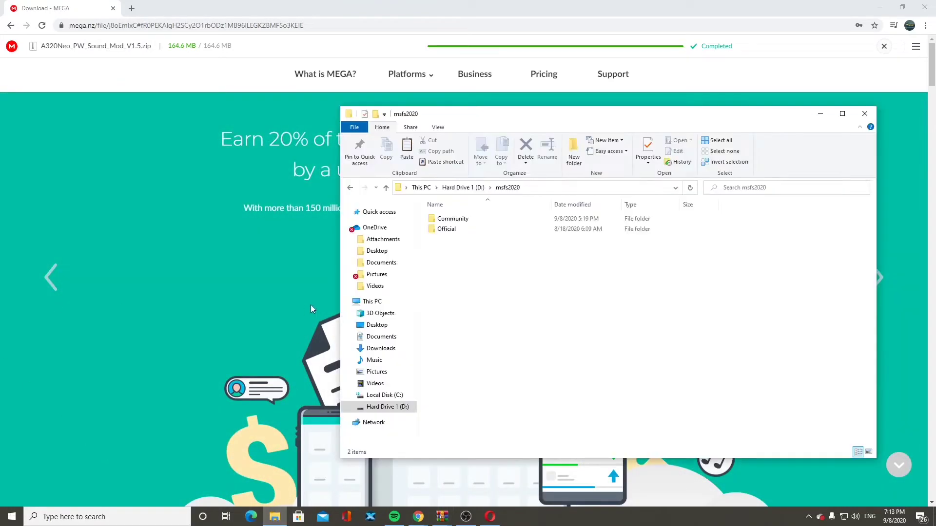
left_click(391, 349)
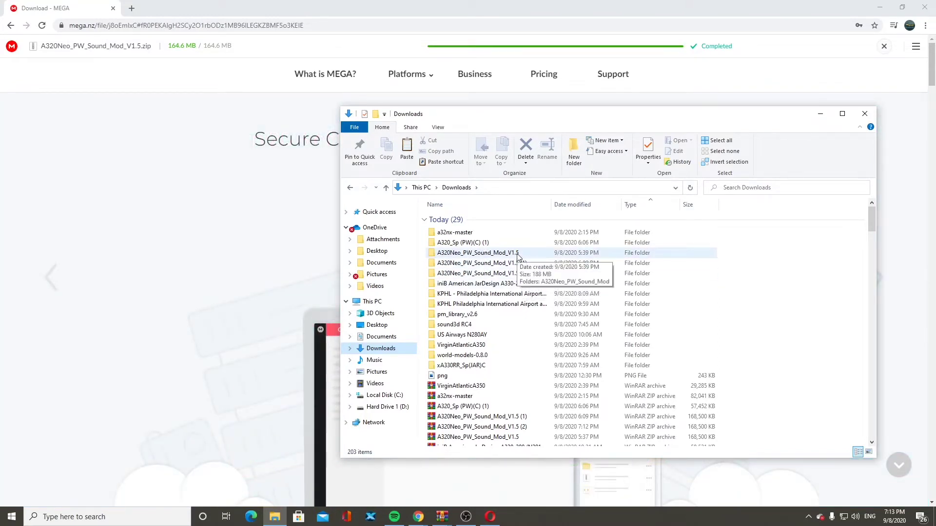
double_click(518, 255)
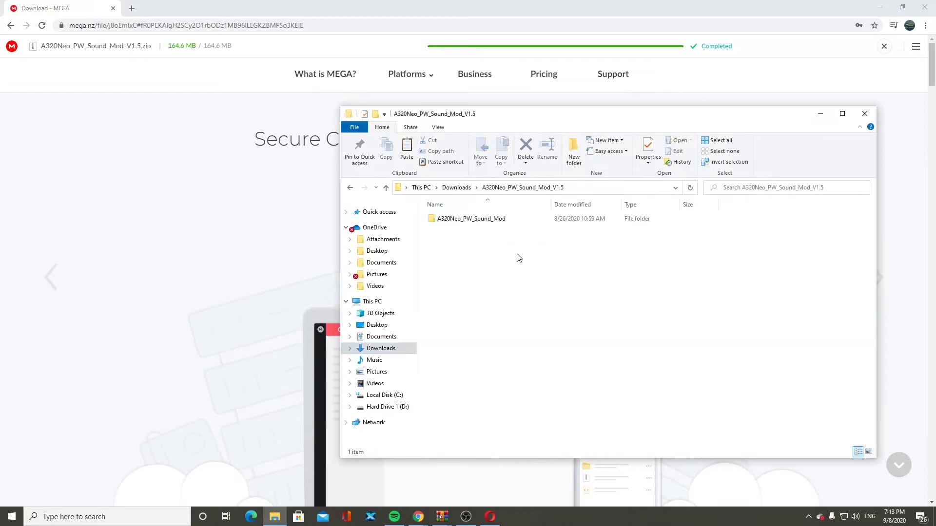
double_click(483, 222)
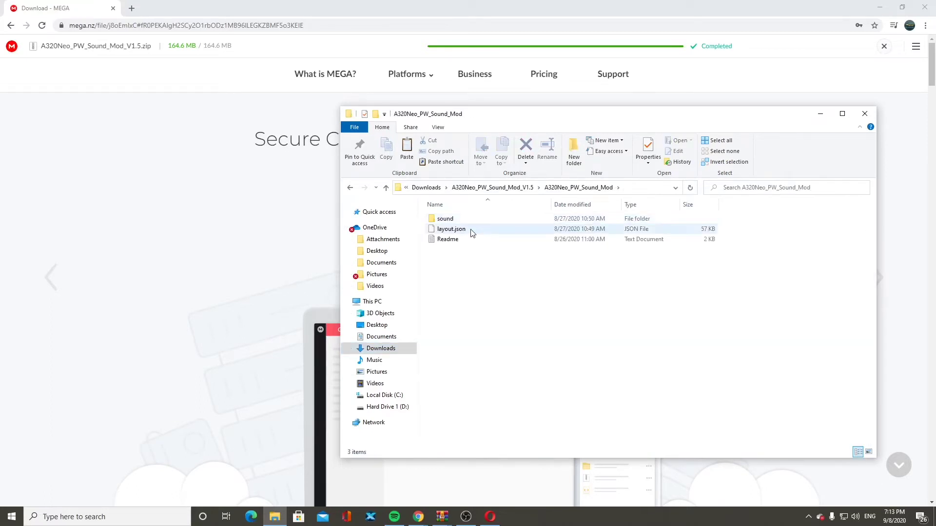
right_click(471, 233)
right_click(447, 230)
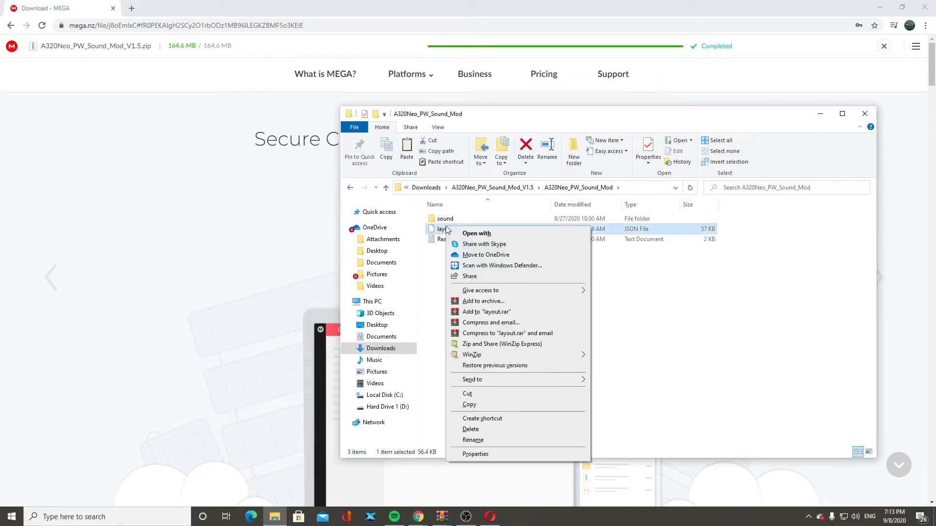
left_click(481, 400)
Step: Paste layout.json into msfs2020\Official\OneStore\asobo-aircraft-a320-neo on drive D:, replacing the existing file
left_click(403, 411)
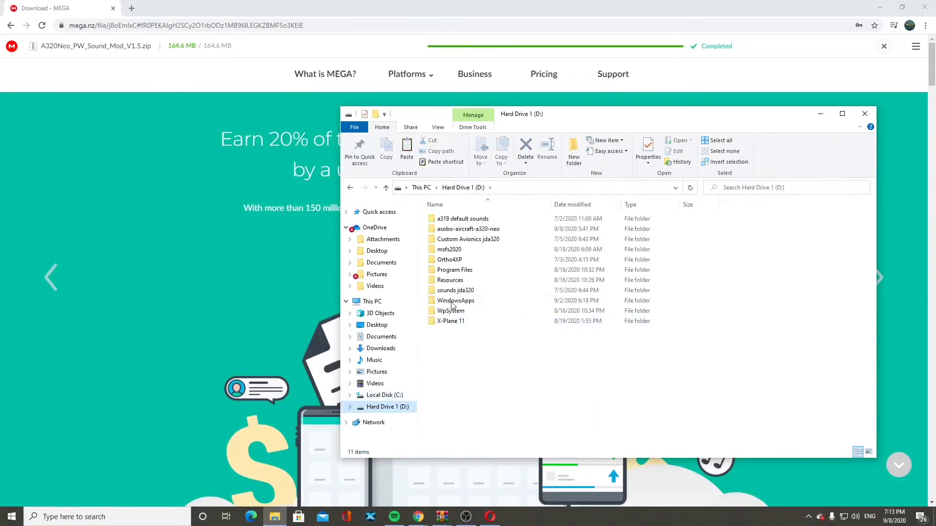
double_click(462, 249)
double_click(458, 229)
double_click(449, 218)
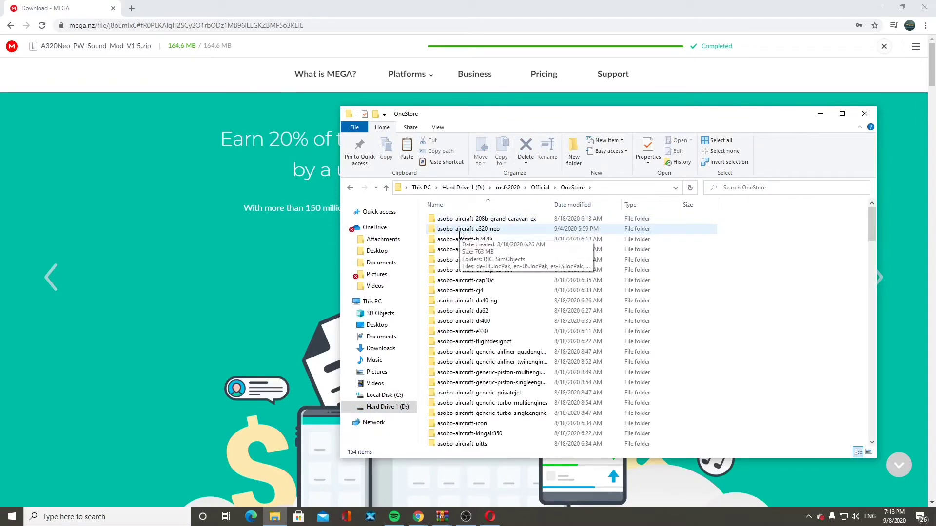
double_click(460, 230)
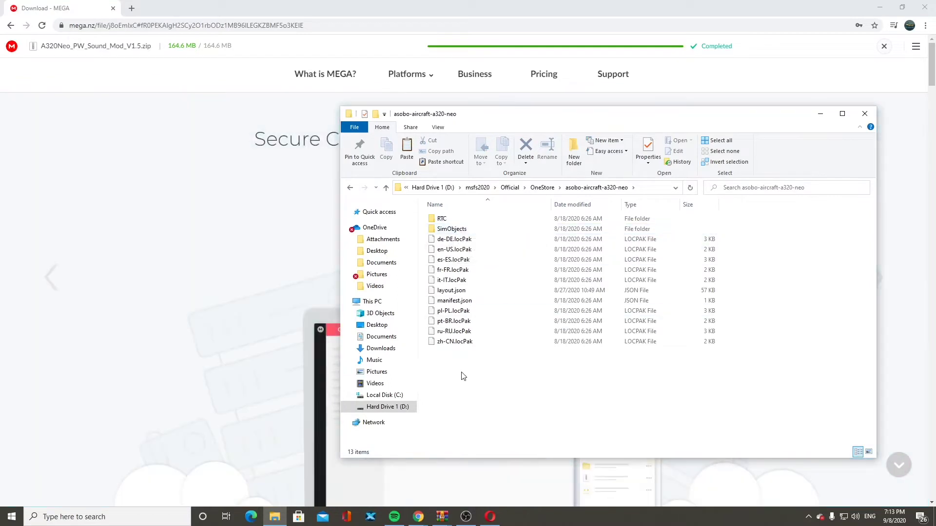
right_click(462, 373)
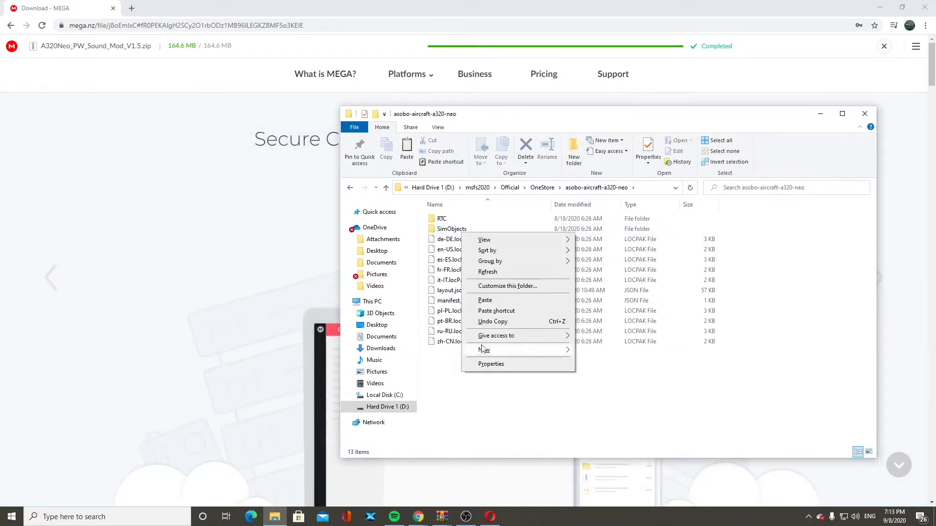
left_click(484, 301)
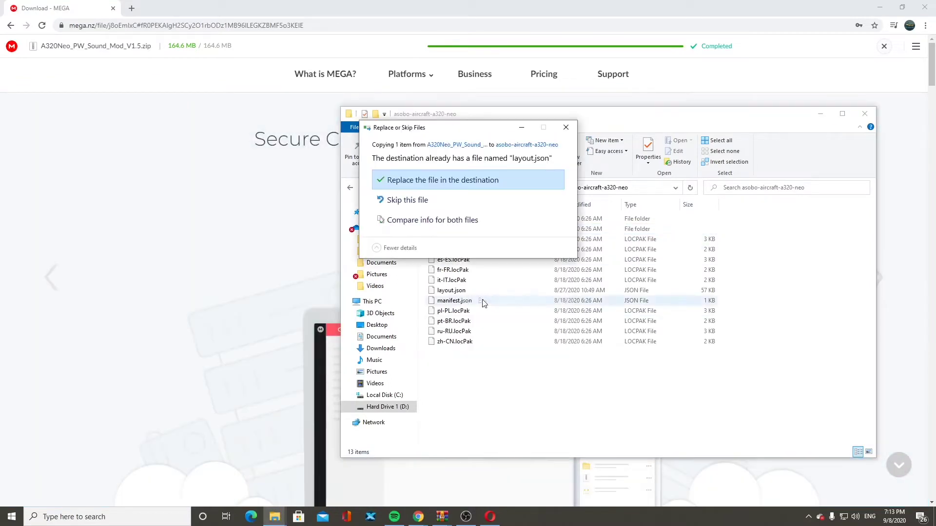
left_click(457, 180)
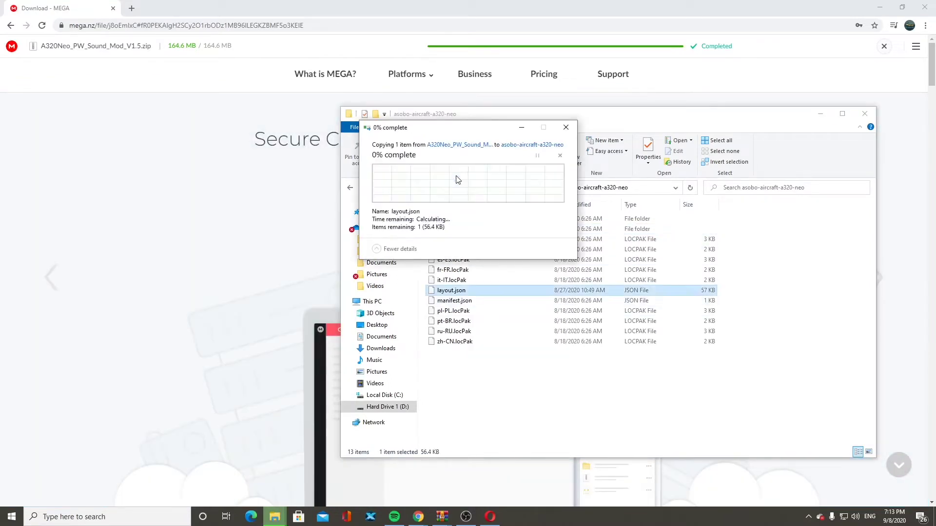
Step: Open SimObjects\AirPlanes\Asobo_A320_NEO within the asobo-aircraft-a320-neo package in msfs2020\Official\OneStore on drive D:
left_click(386, 409)
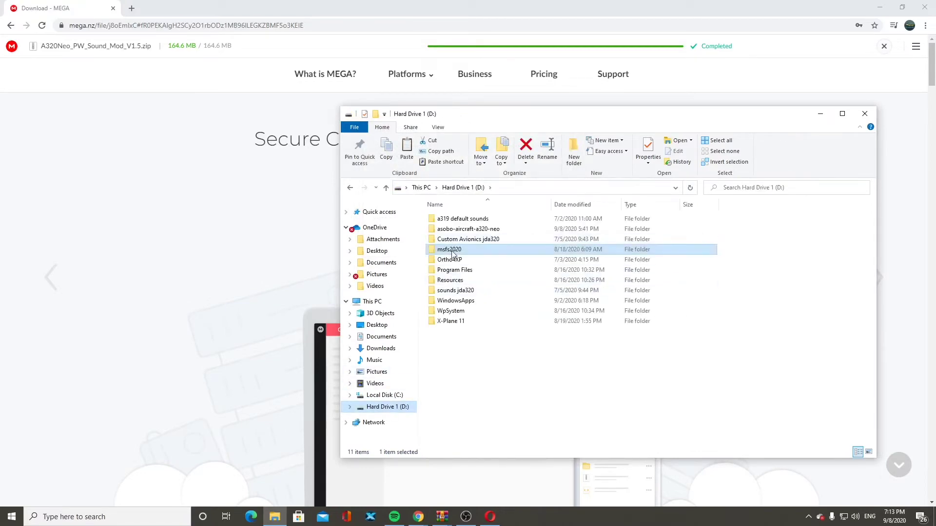
left_click(382, 349)
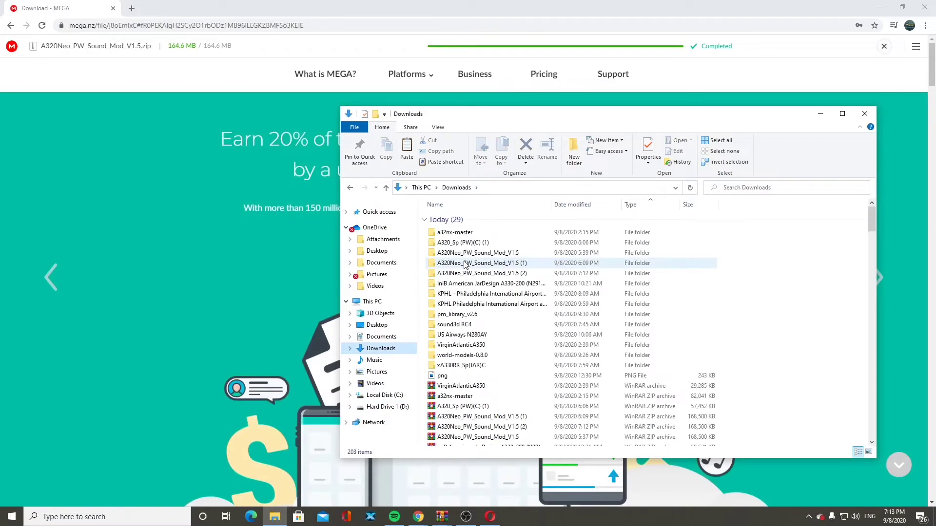
left_click(377, 407)
double_click(455, 249)
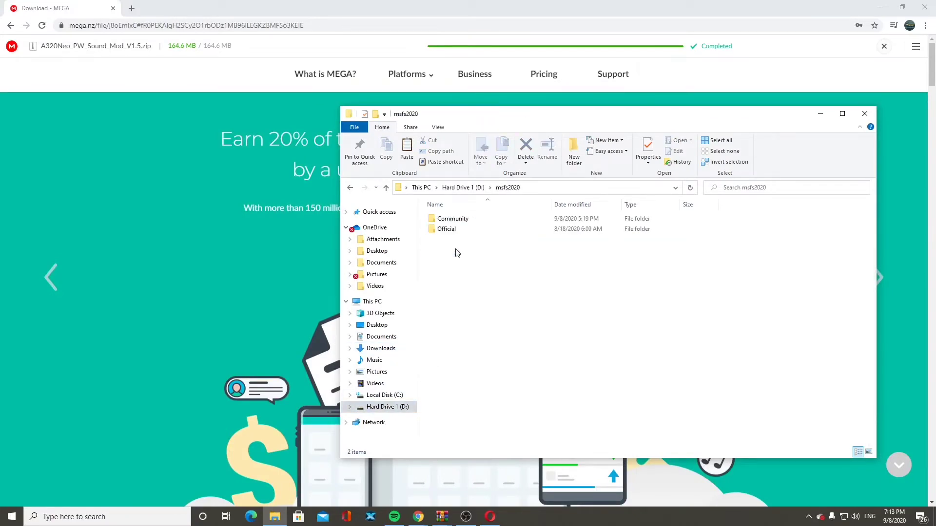
double_click(456, 228)
double_click(457, 227)
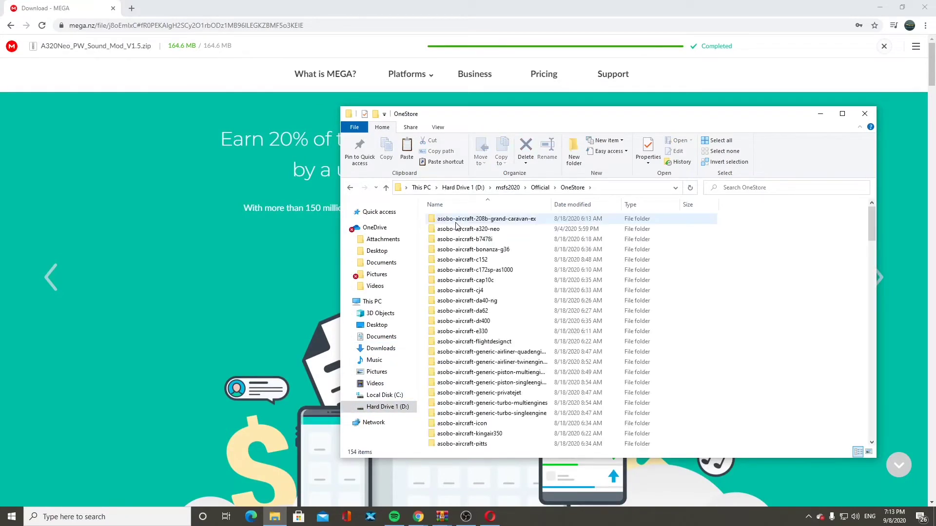
left_click(461, 232)
double_click(461, 232)
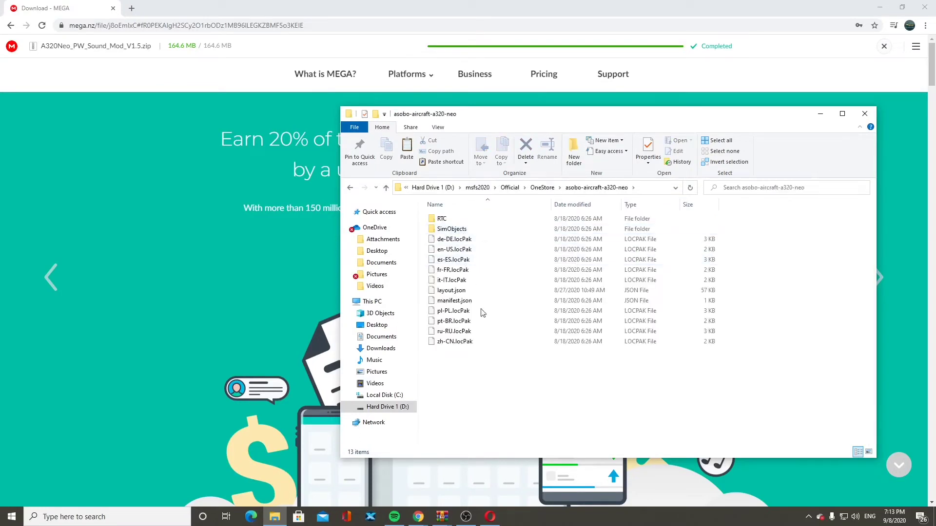
double_click(451, 229)
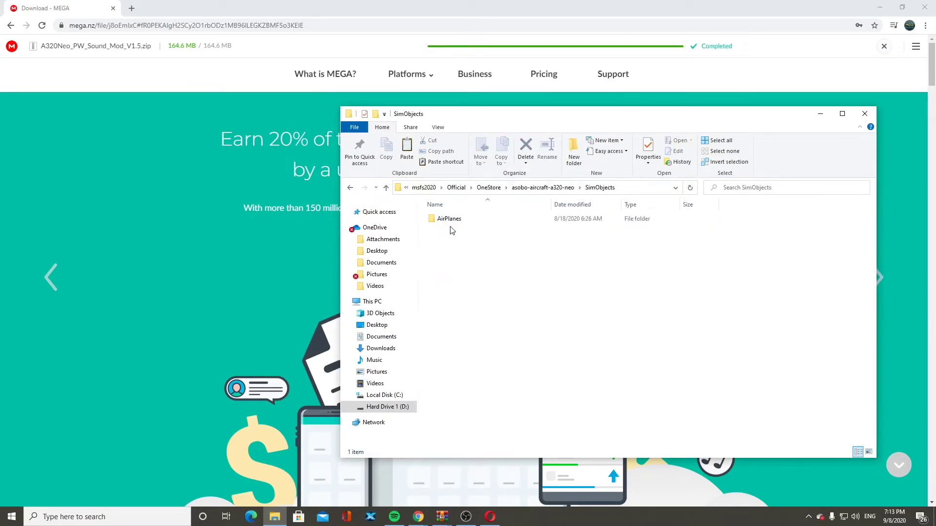
double_click(453, 220)
double_click(454, 220)
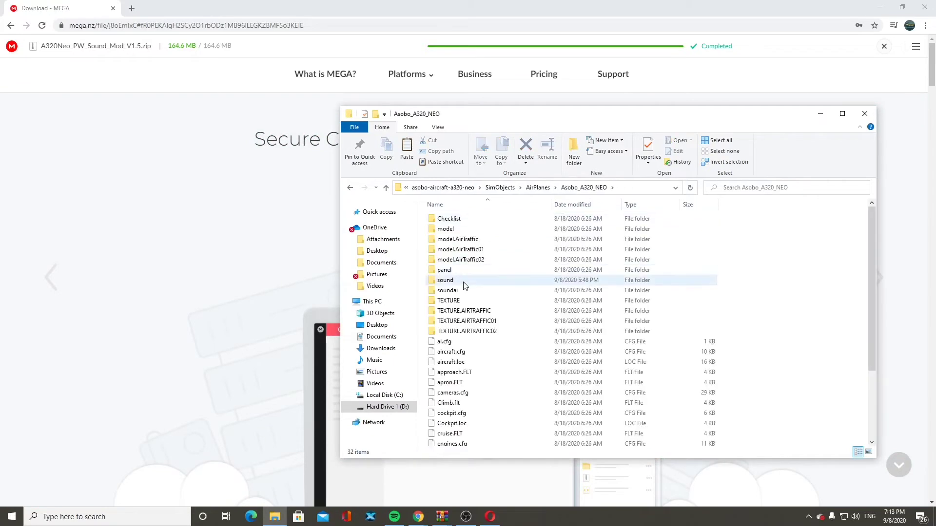
Step: Delete the original sound folder from the Asobo_A320_NEO aircraft folder
right_click(464, 284)
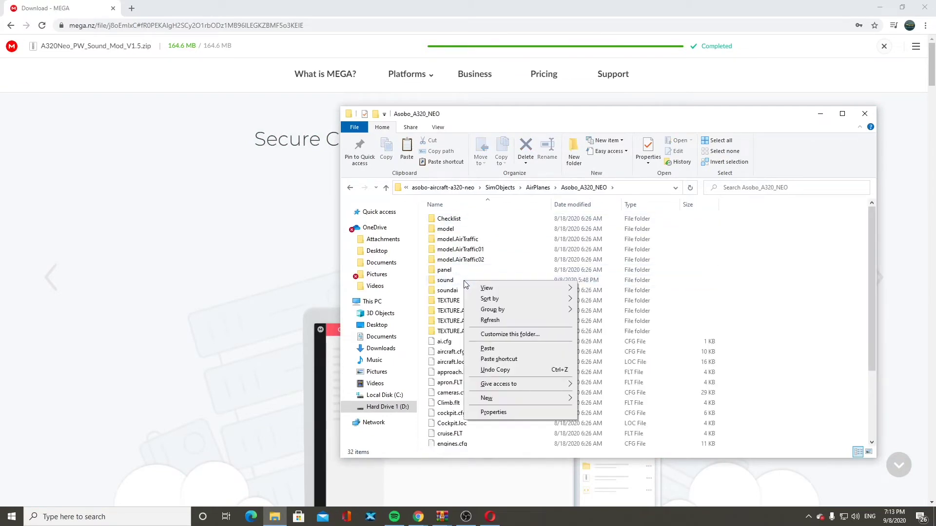
left_click(455, 281)
right_click(455, 278)
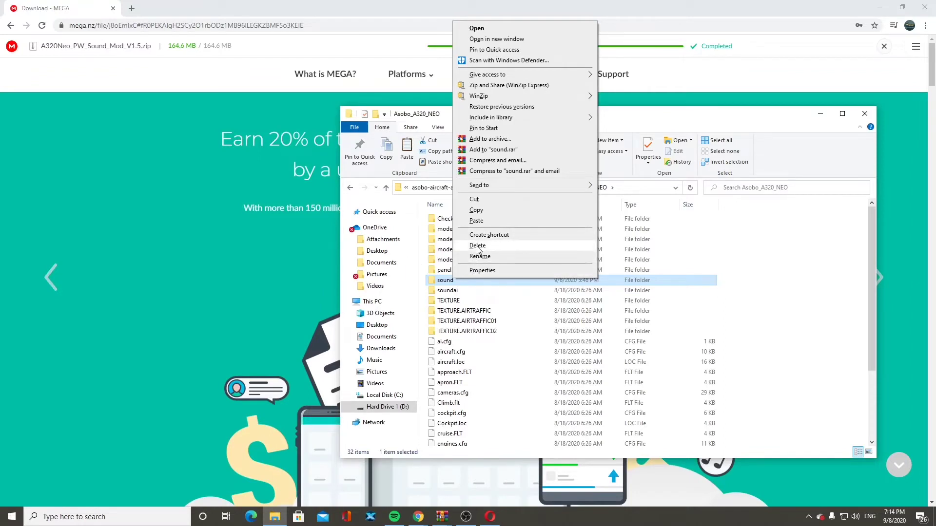
left_click(478, 245)
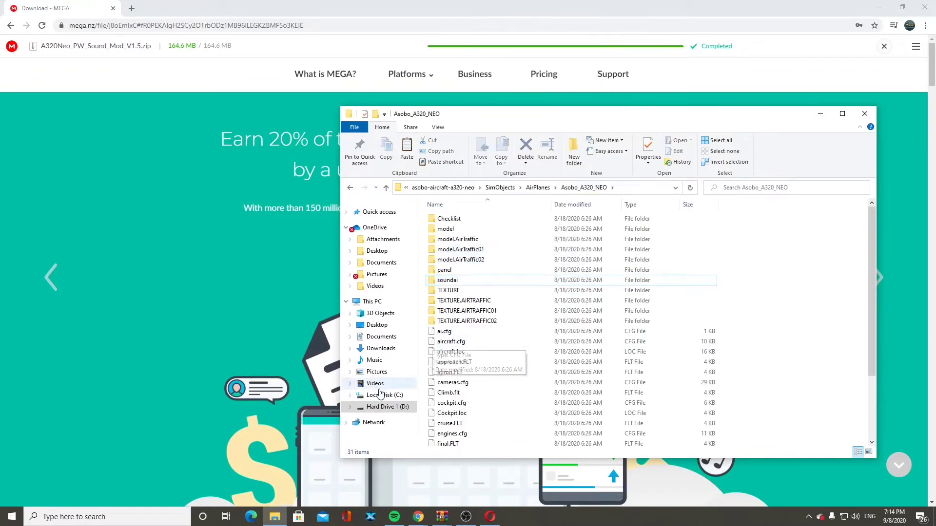
Step: Look through the mod's sound folder in Downloads\A320Neo_PW_Sound_Mod_V1.5\A320Neo_PW_Sound_Mod and copy the whole folder
left_click(389, 349)
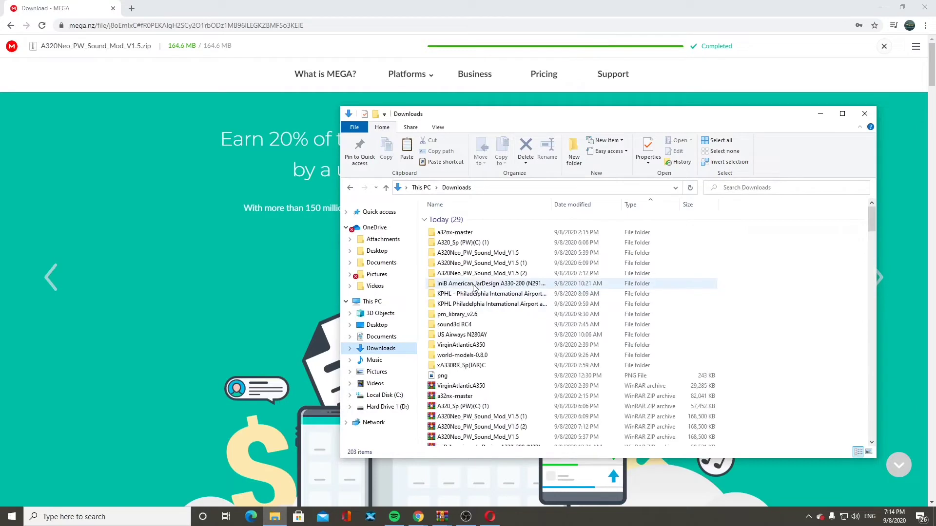
double_click(467, 253)
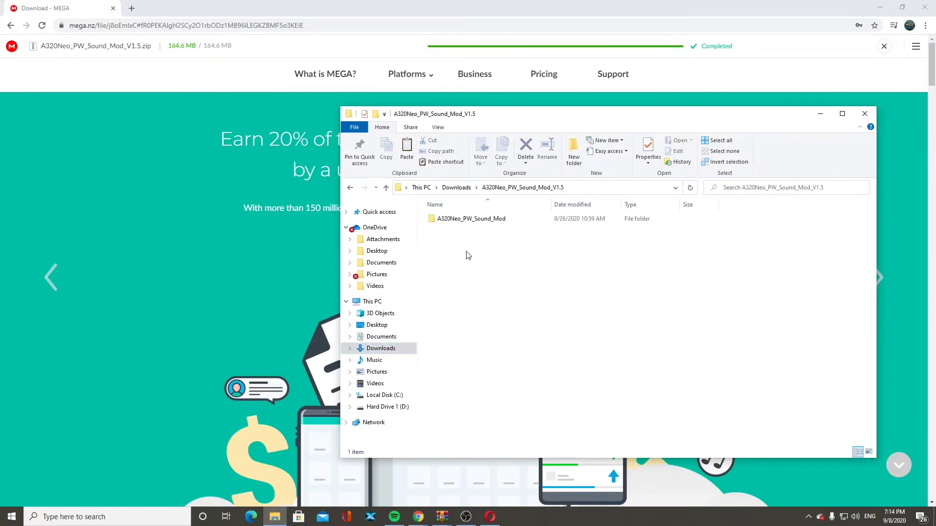
double_click(464, 219)
right_click(460, 220)
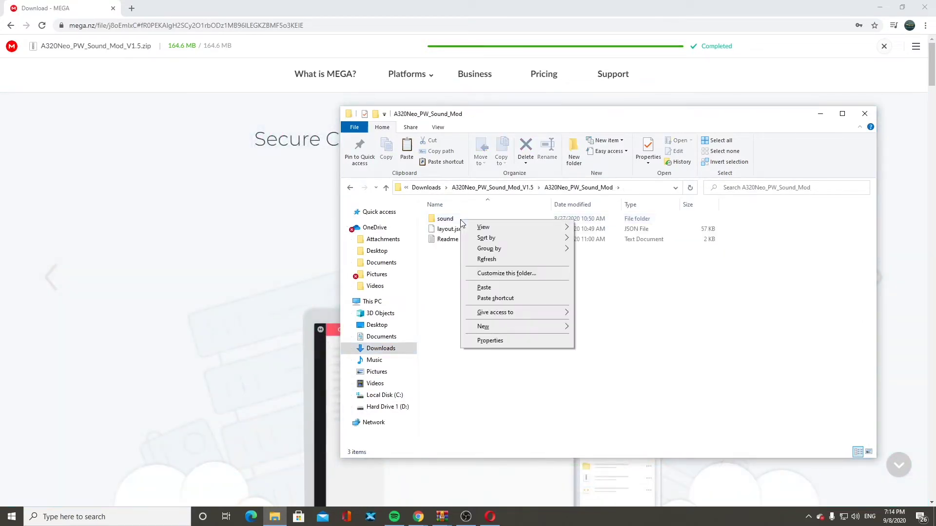
double_click(447, 220)
scroll(468, 264, "down", 3)
scroll(453, 263, "up", 3)
key("alt+Left")
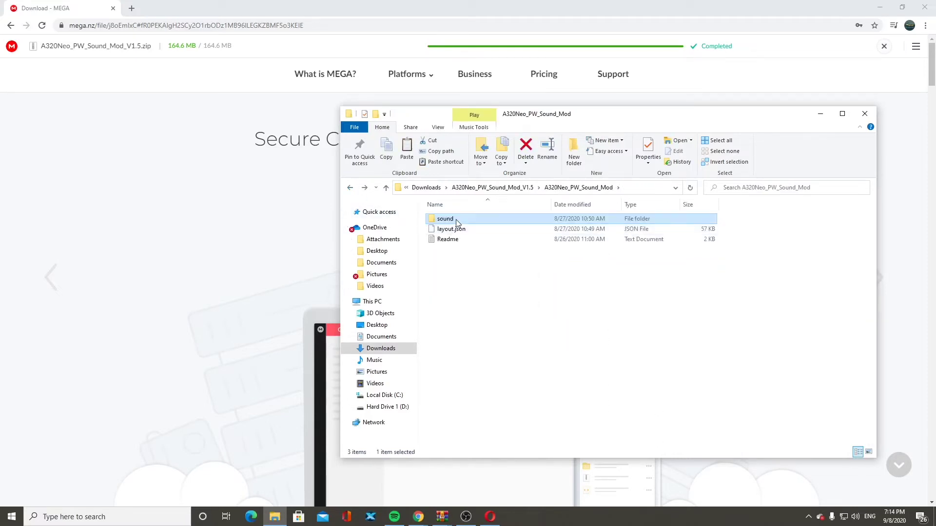
right_click(455, 219)
left_click(493, 439)
Step: Open the package folder msfs2020\Official\OneStore\asobo-aircraft-a320-neo on drive D:
left_click(387, 407)
left_click(457, 250)
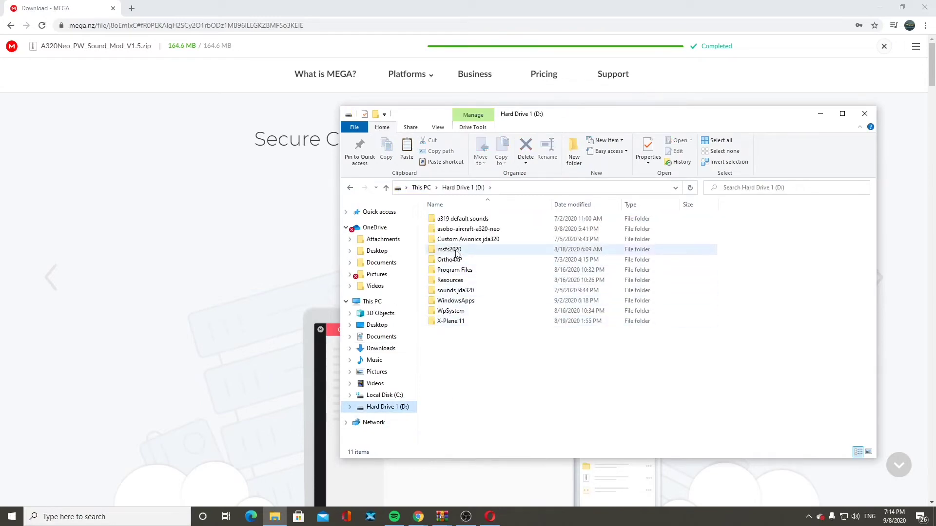
double_click(457, 249)
double_click(458, 229)
double_click(457, 219)
left_click(468, 230)
double_click(468, 232)
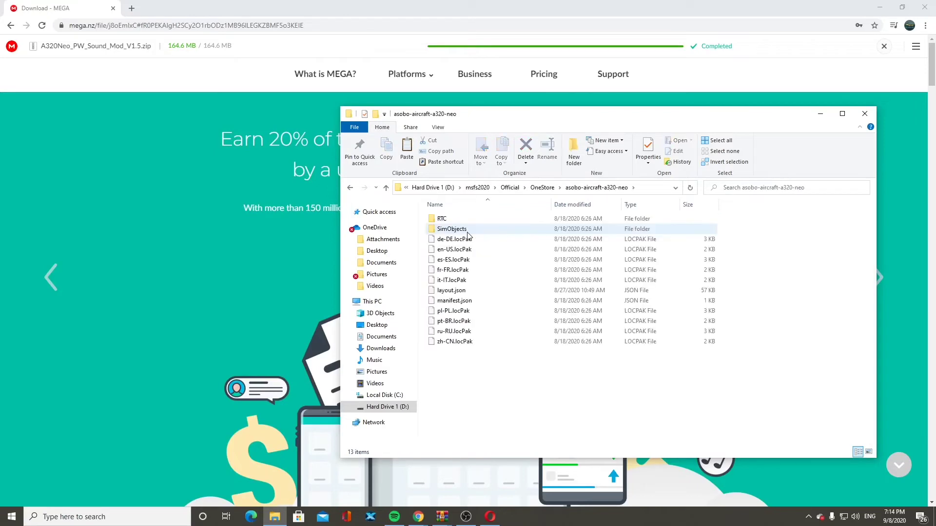
Step: Paste the copied mod sound folder into SimObjects\AirPlanes\Asobo_A320_NEO of the asobo-aircraft-a320-neo package
left_click(466, 231)
double_click(466, 231)
left_click(469, 222)
double_click(469, 222)
left_click(470, 222)
double_click(470, 223)
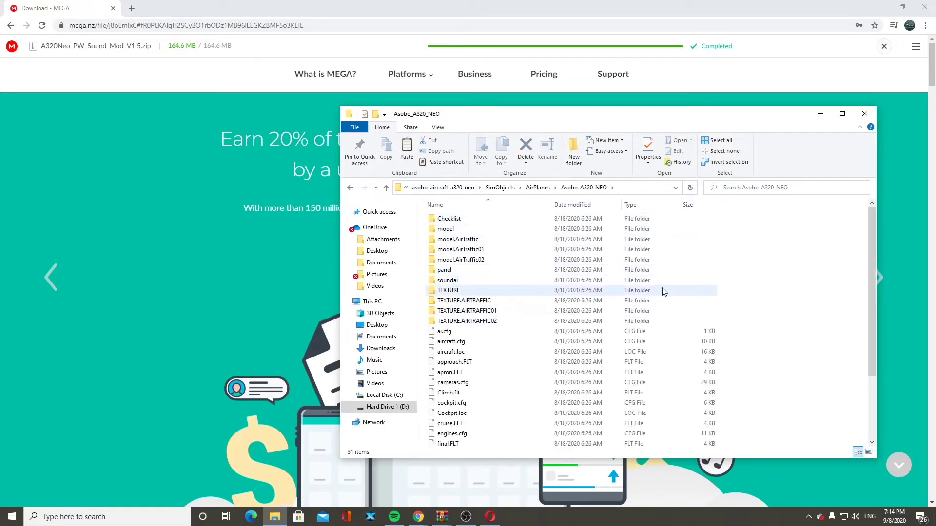
right_click(797, 262)
left_click(822, 331)
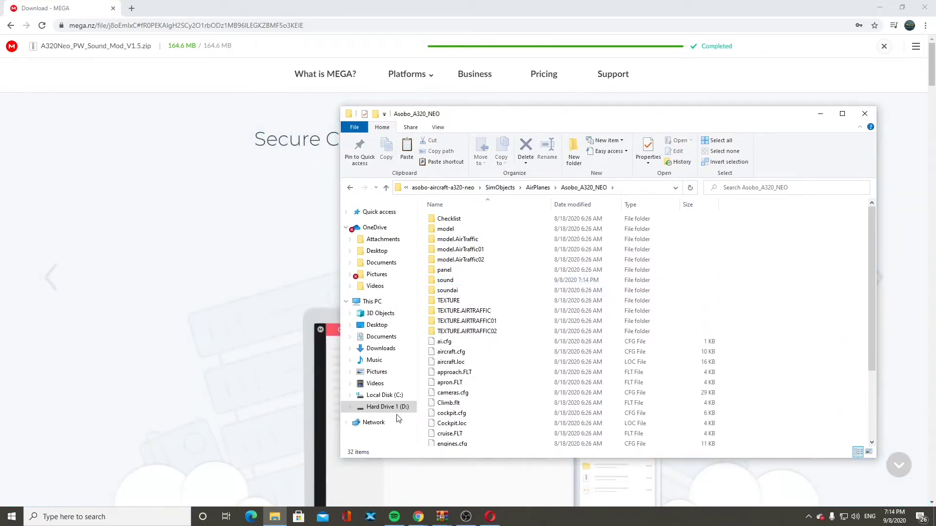
left_click(394, 412)
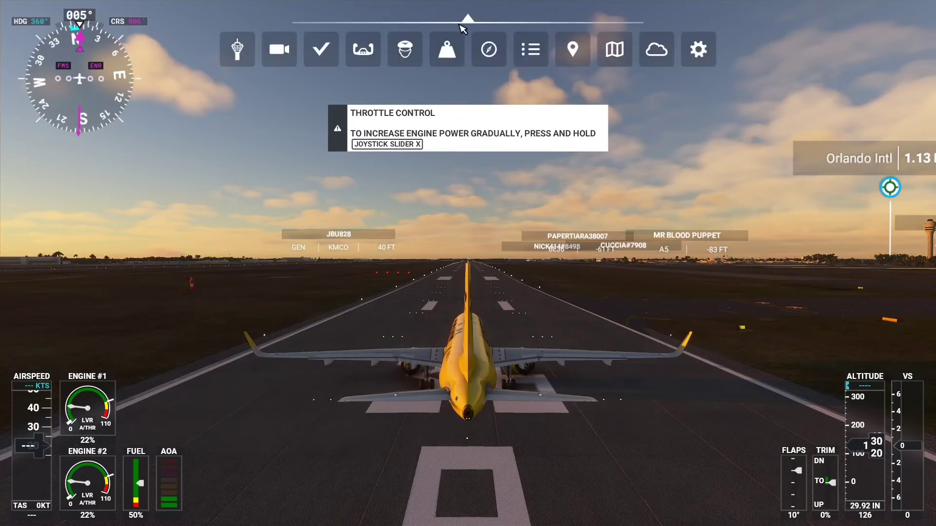
Step: In Microsoft Flight Simulator, review the volume levels in the general sound options, including Aircraft Engines, and return to the flight
mouse_move(441, 79)
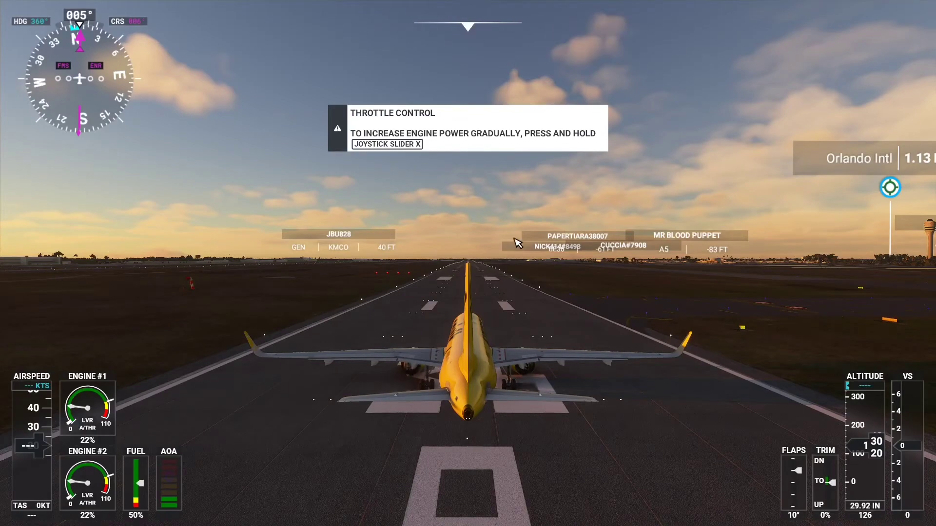
key("Escape")
left_click(185, 319)
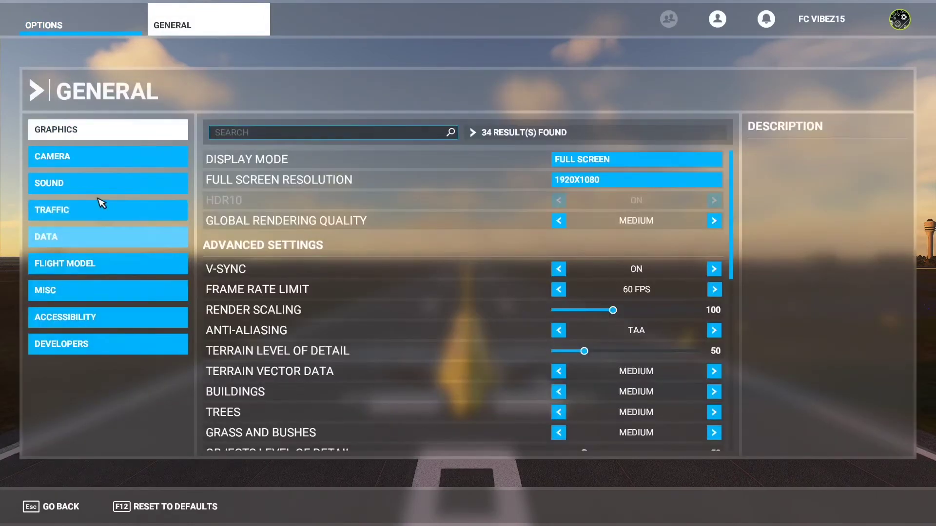
left_click(102, 185)
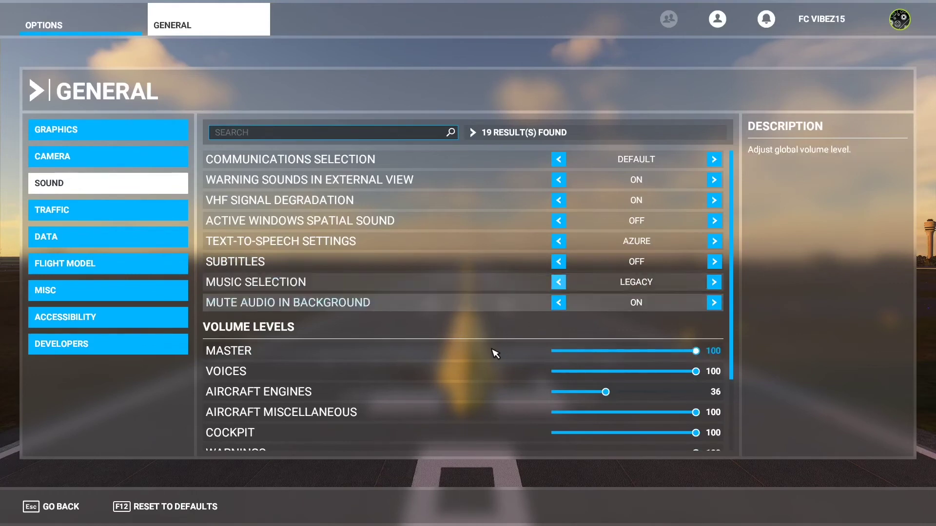
scroll(502, 358, "down", 4)
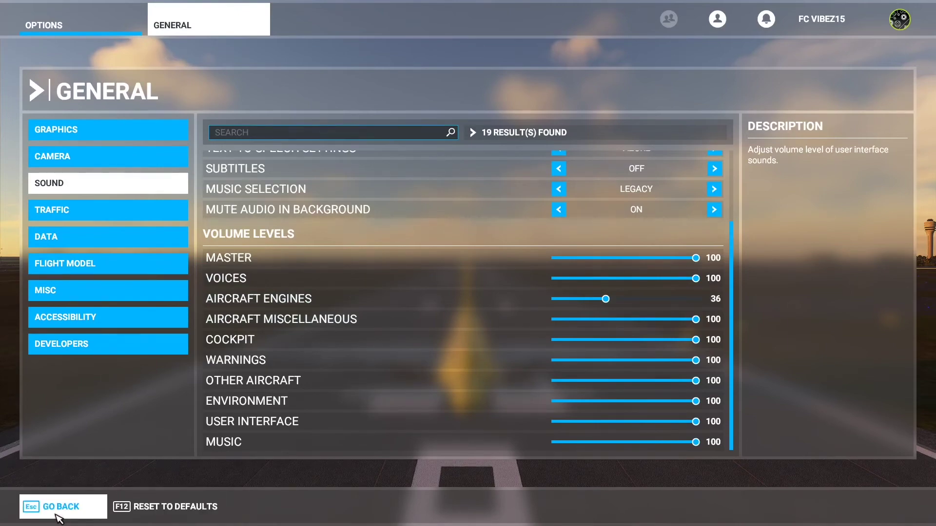
left_click(57, 516)
left_click(57, 510)
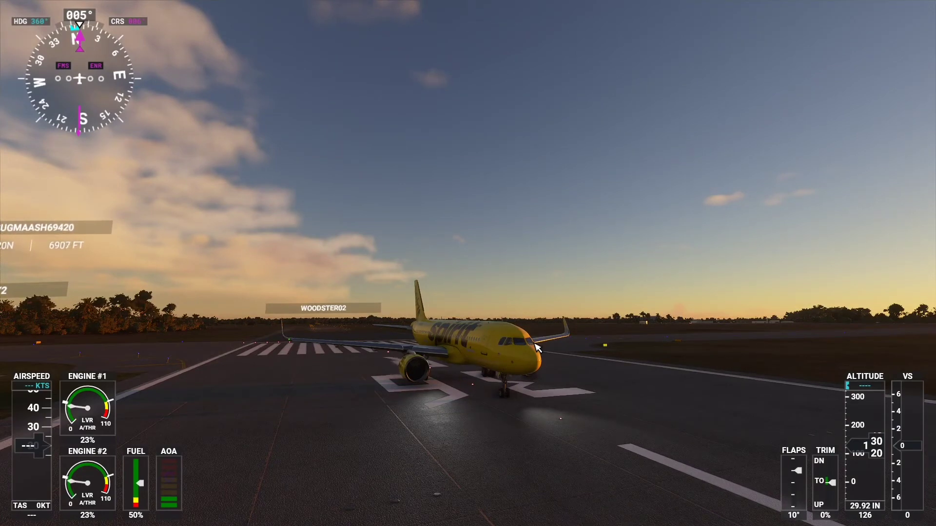
Step: Increase both engines to TOGA thrust for the takeoff roll and switch from the external camera to the cockpit view
key("F3")
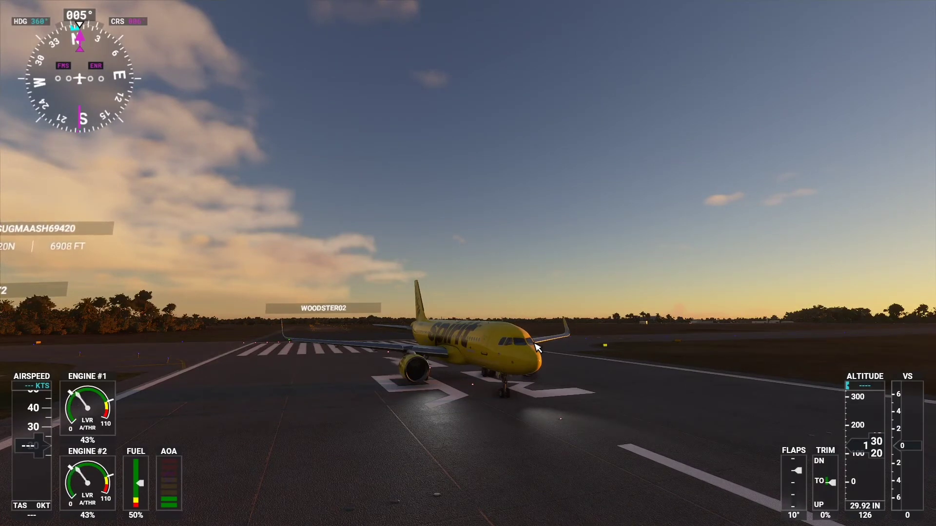
key("F3")
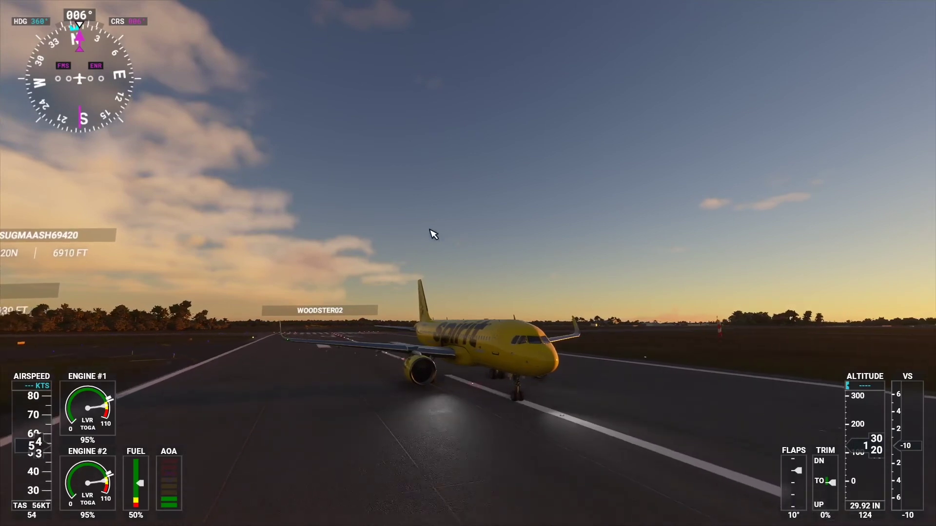
left_click(273, 55)
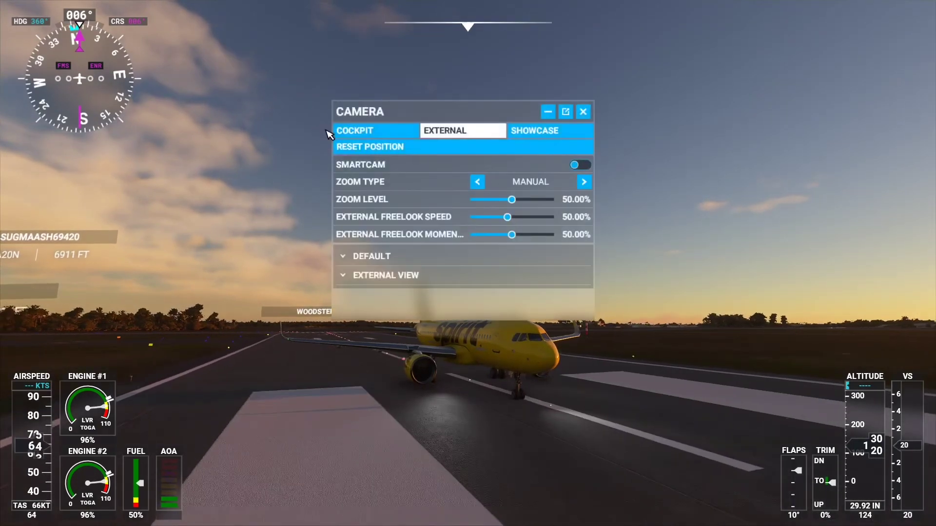
left_click(341, 130)
left_click(583, 112)
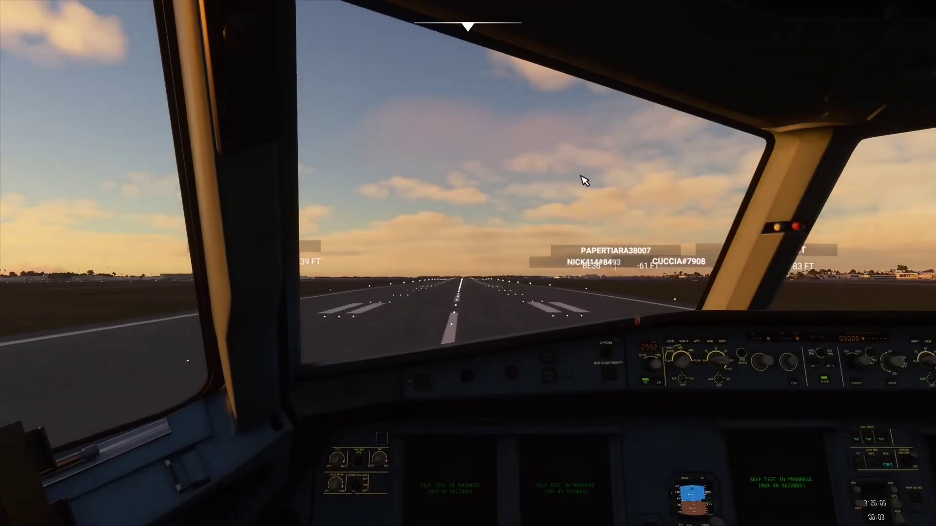